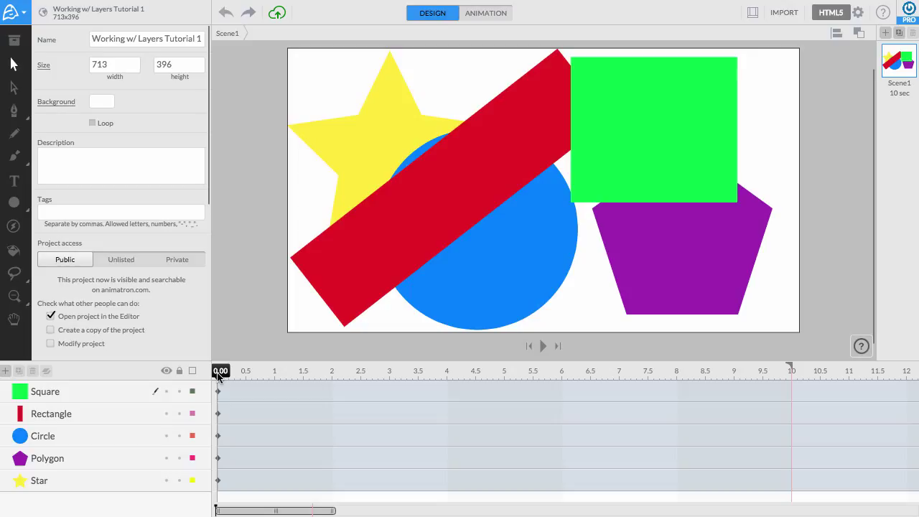
- Reorder the Square layer beneath Rectangle so the red bar covers the green square
click(111, 390)
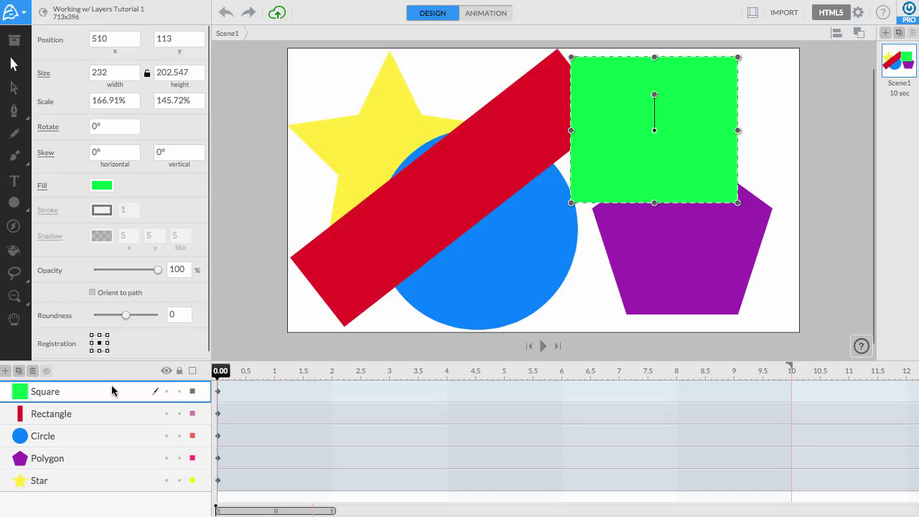
drag(112, 390, 107, 445)
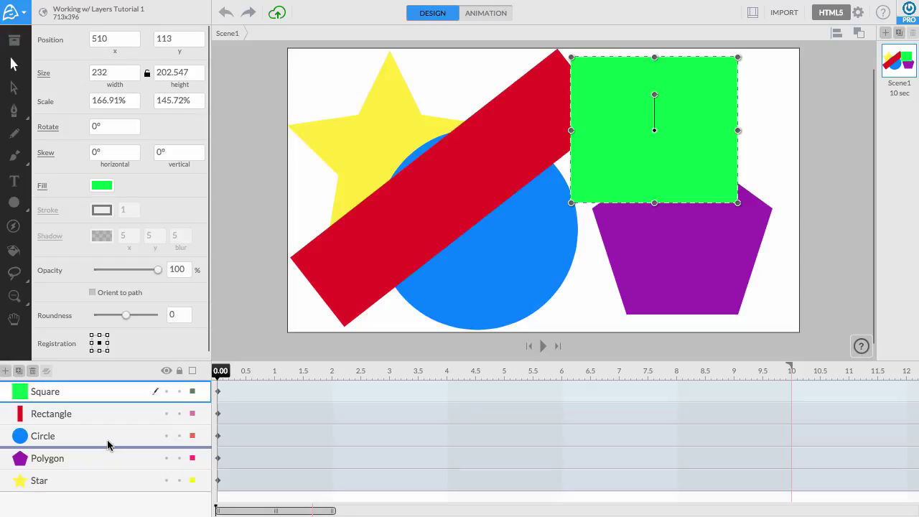
drag(108, 445, 109, 448)
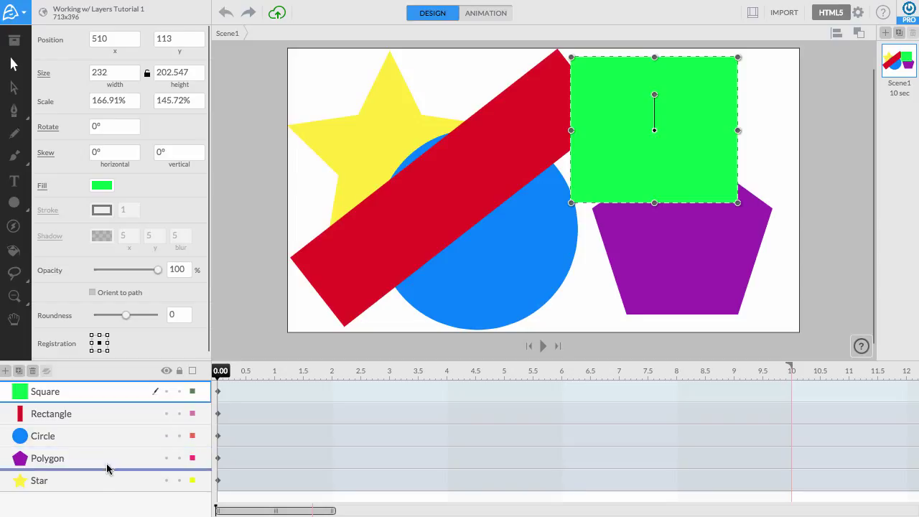
mouse_move(107, 448)
mouse_down()
mouse_move(107, 465)
mouse_move(108, 428)
mouse_up()
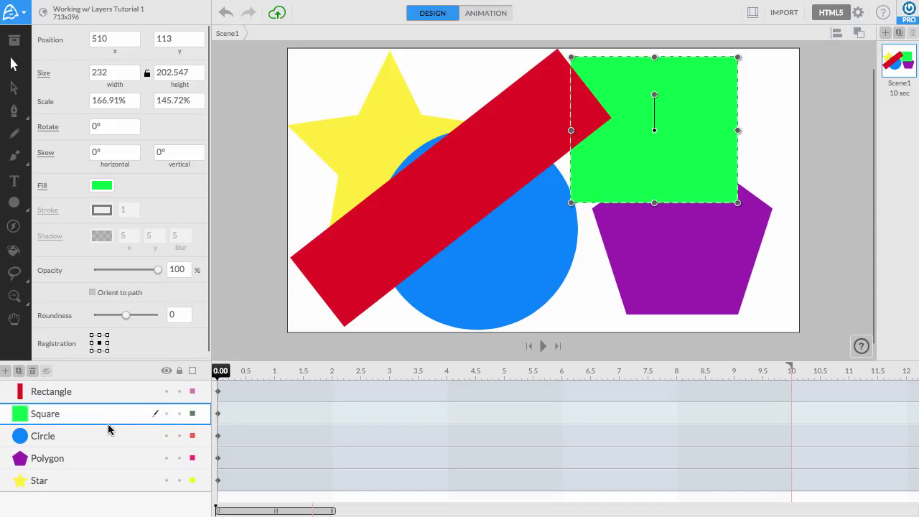
- Multi-select the Rectangle, Circle and Star layers, excluding Square and Polygon
click(111, 390)
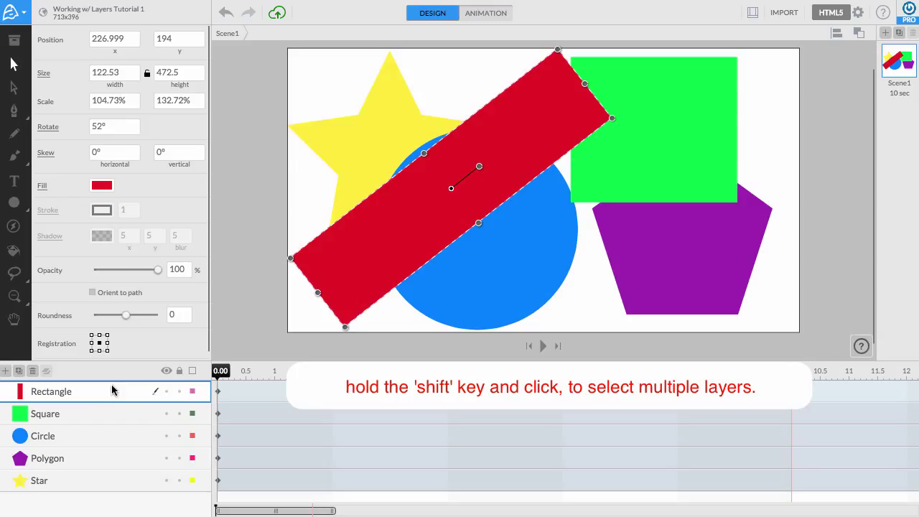
shift+click(112, 421)
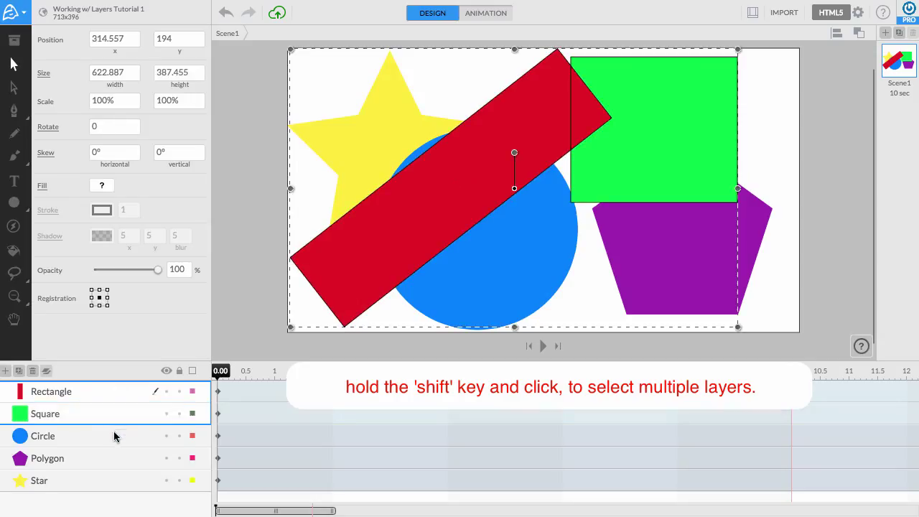
shift+click(115, 461)
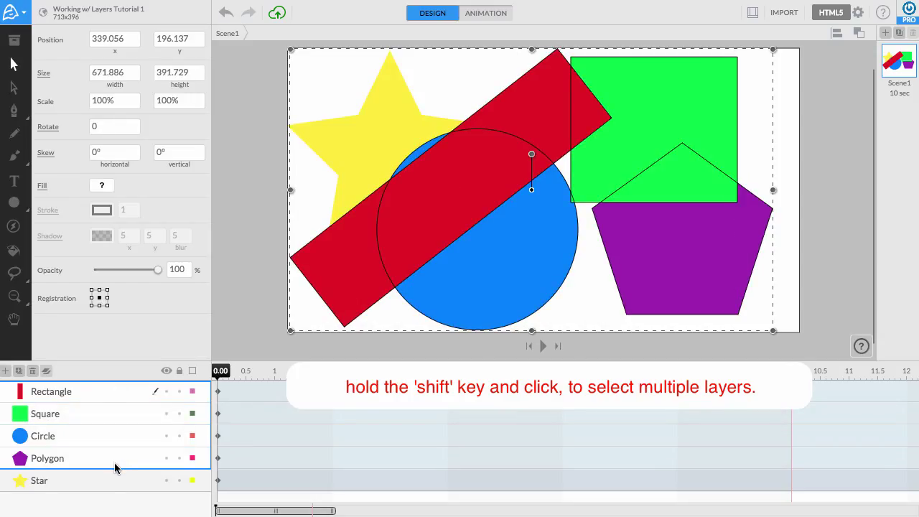
click(112, 395)
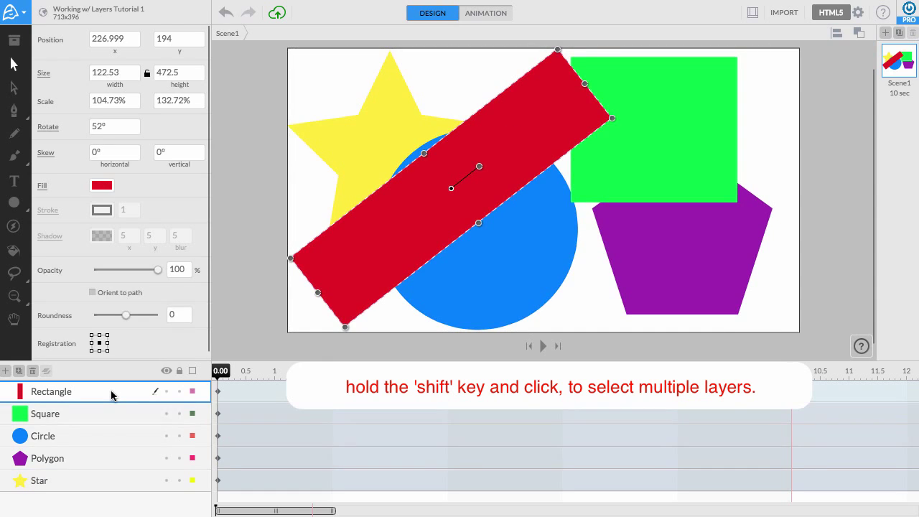
shift+click(107, 458)
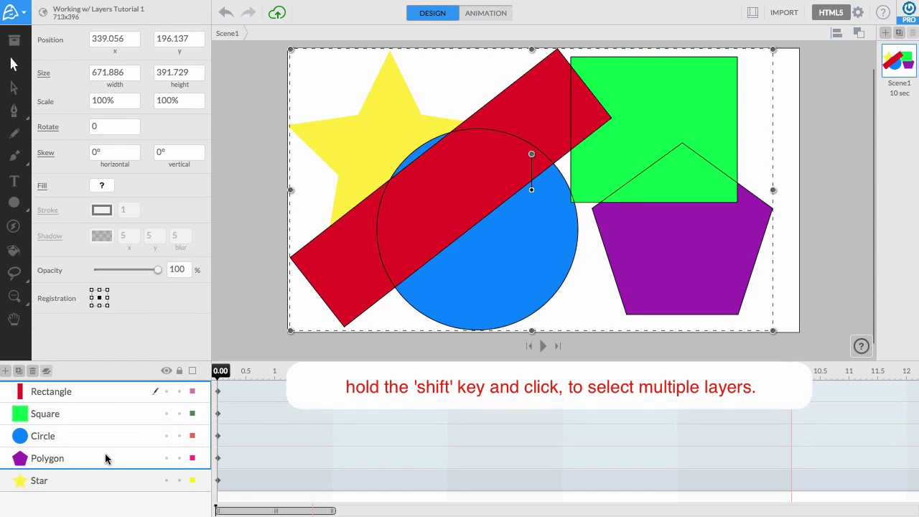
click(111, 398)
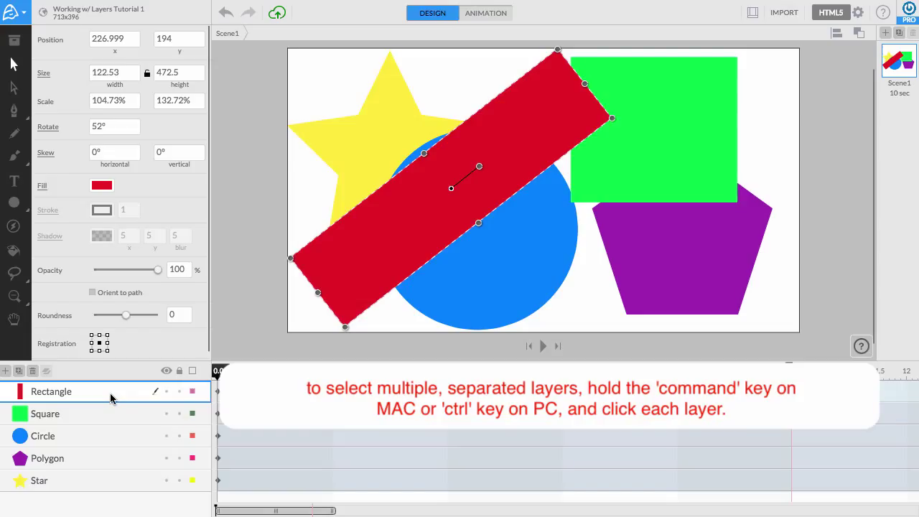
ctrl+click(90, 438)
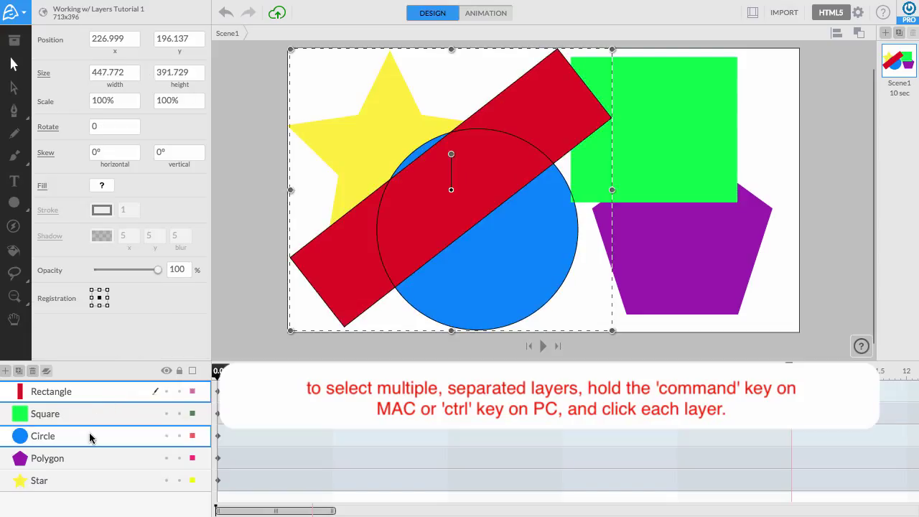
ctrl+click(89, 480)
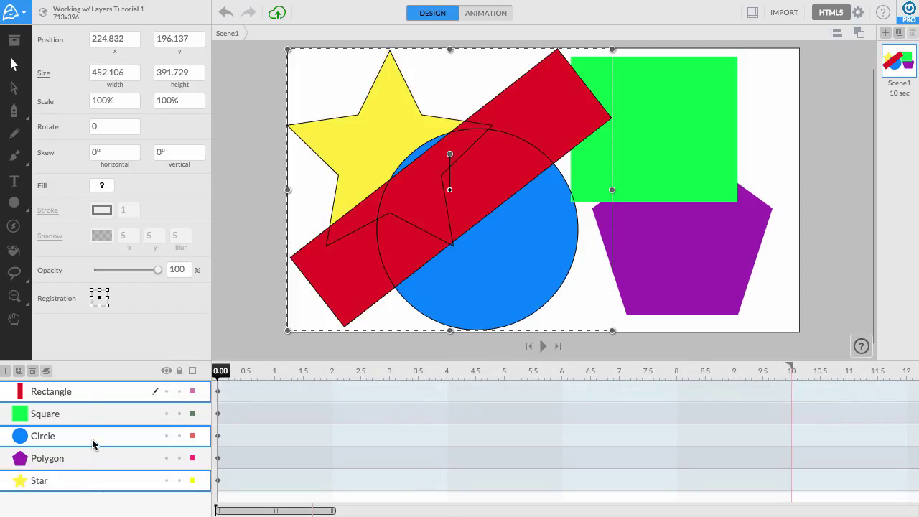
- Combine the selected Rectangle, Circle and Star layers into Layer 1
click(47, 371)
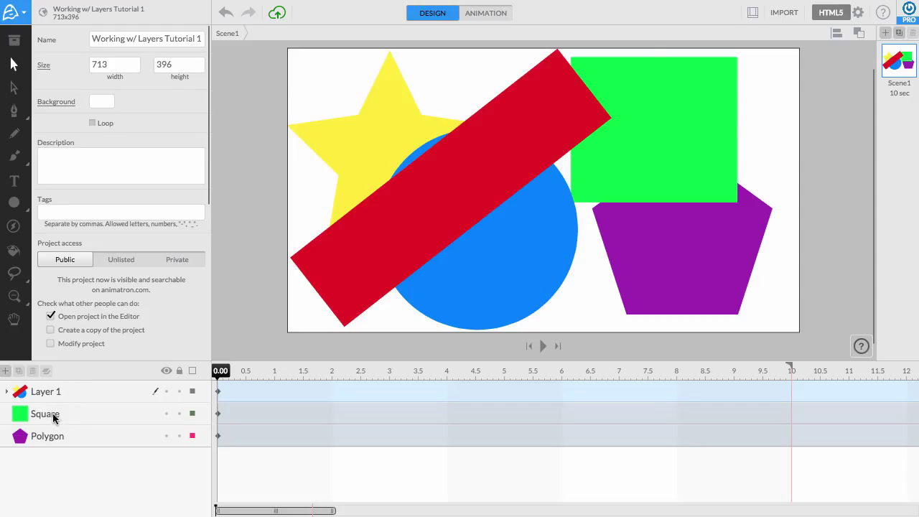
- Drop the Square layer into the Layer 1 group
drag(69, 417, 72, 400)
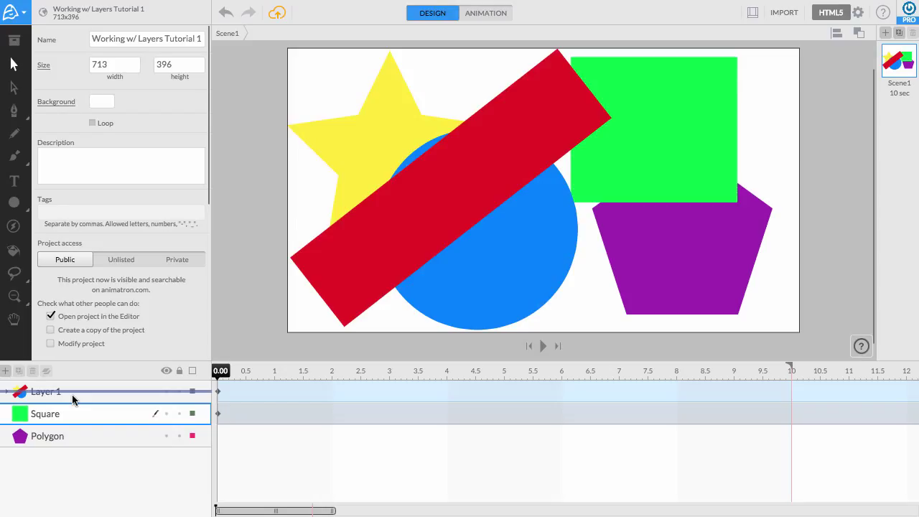
drag(71, 394, 71, 394)
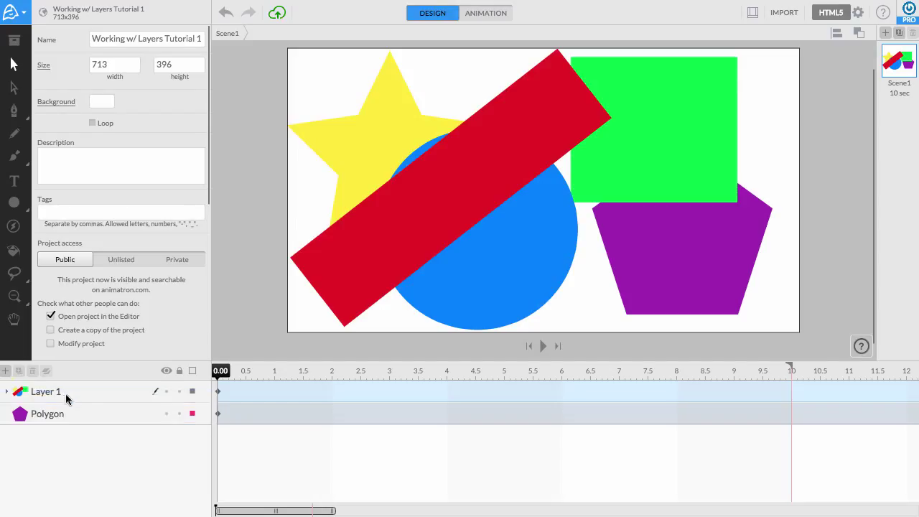
click(17, 392)
- Expand Layer 1 and place Polygon inside it between Circle and Star
click(8, 393)
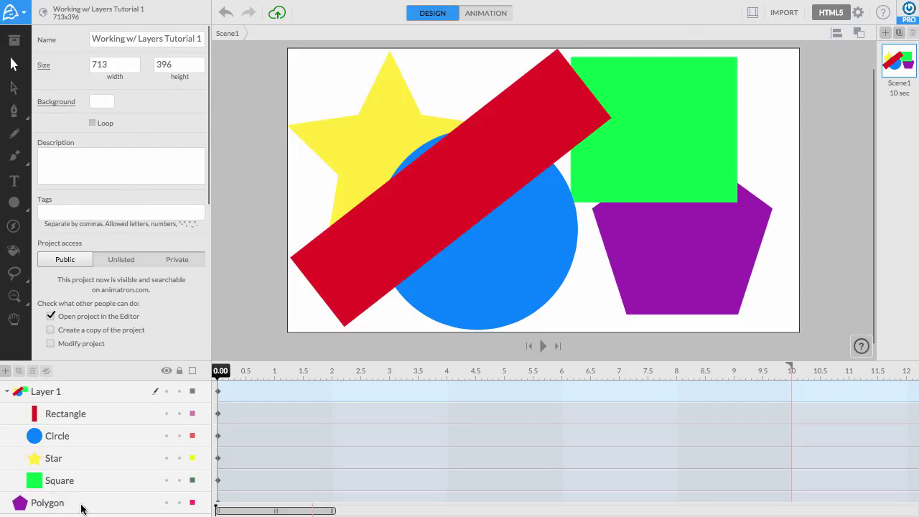
drag(81, 508, 90, 451)
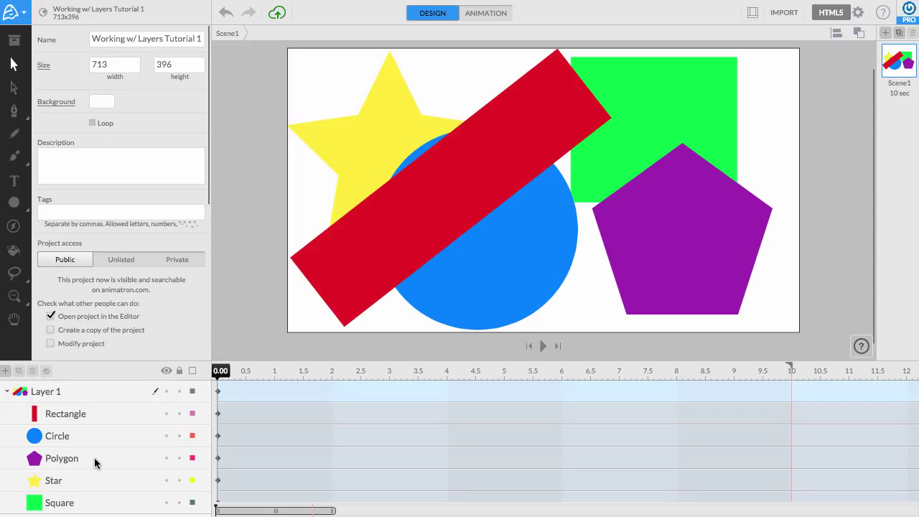
- Bring the Square layer forward to the top of the stack
click(75, 502)
right_click(87, 504)
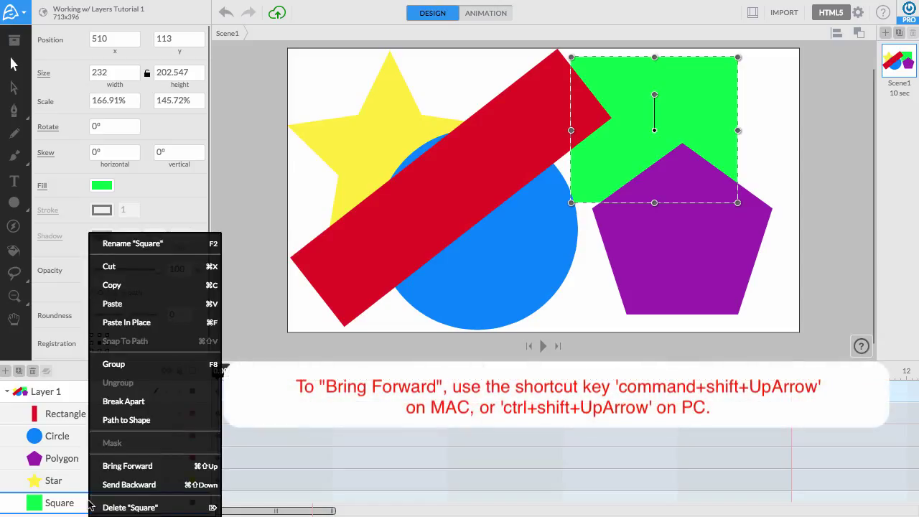
click(164, 468)
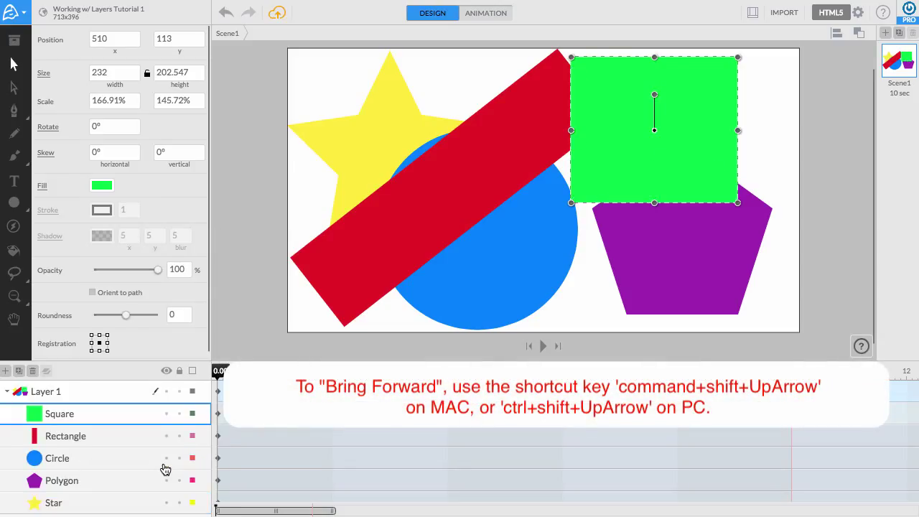
- Send the Rectangle layer backward behind the circle and star
click(113, 435)
right_click(101, 437)
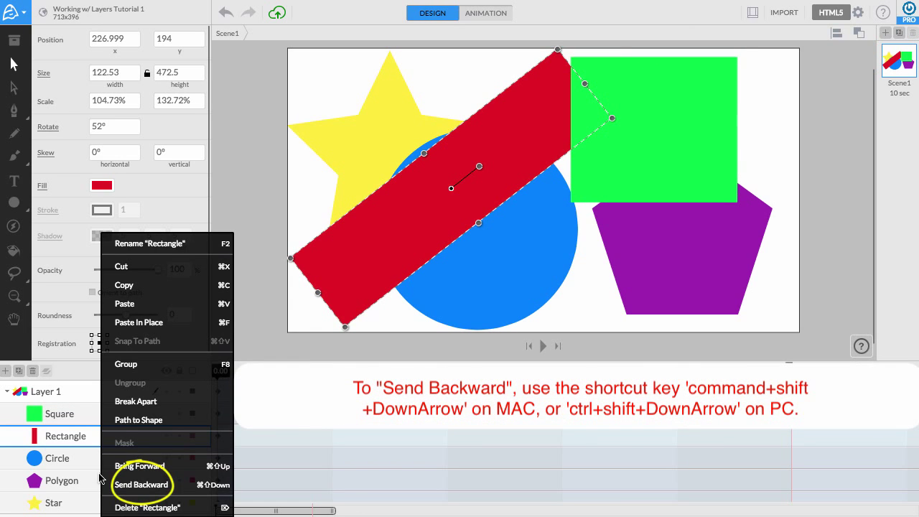
click(178, 487)
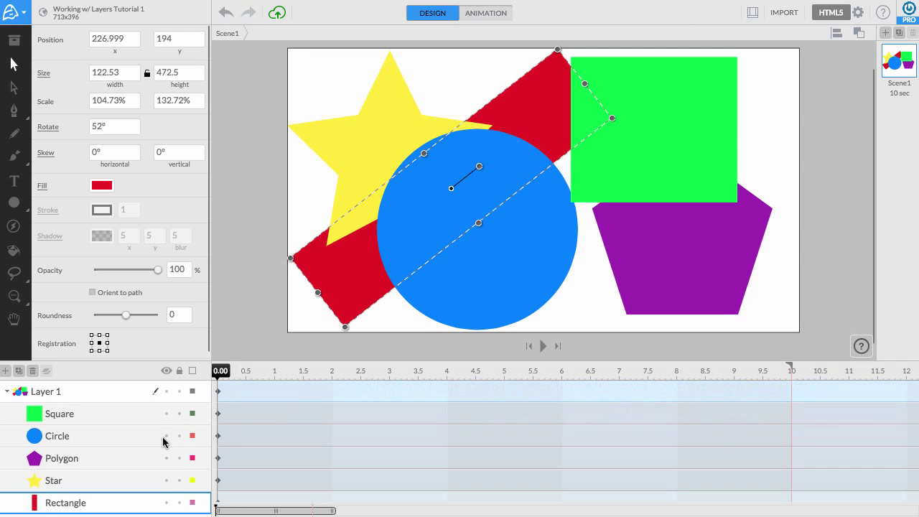
- Deselect, then select all five shapes with Ctrl+A
click(135, 392)
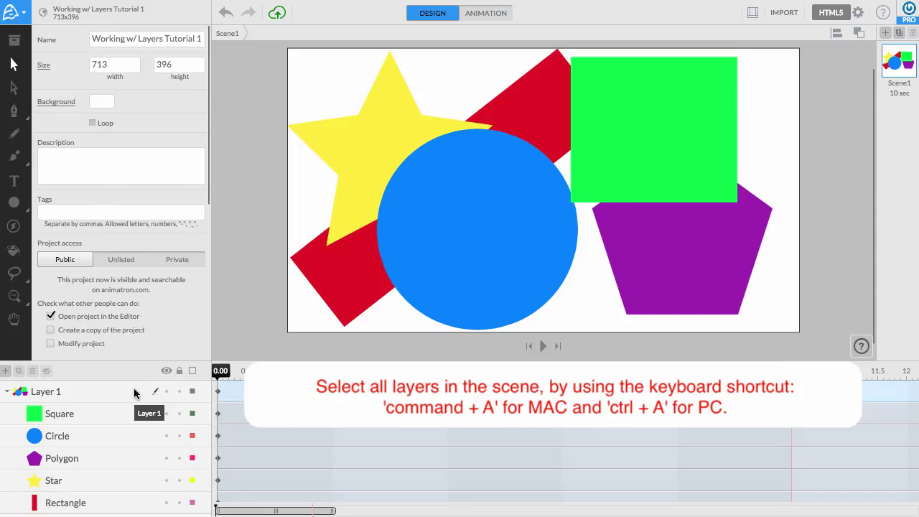
key(ctrl+a)
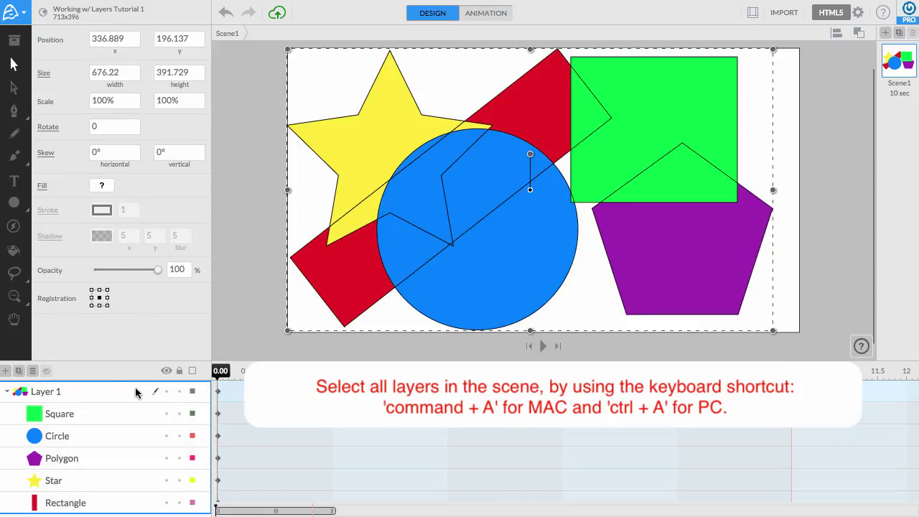